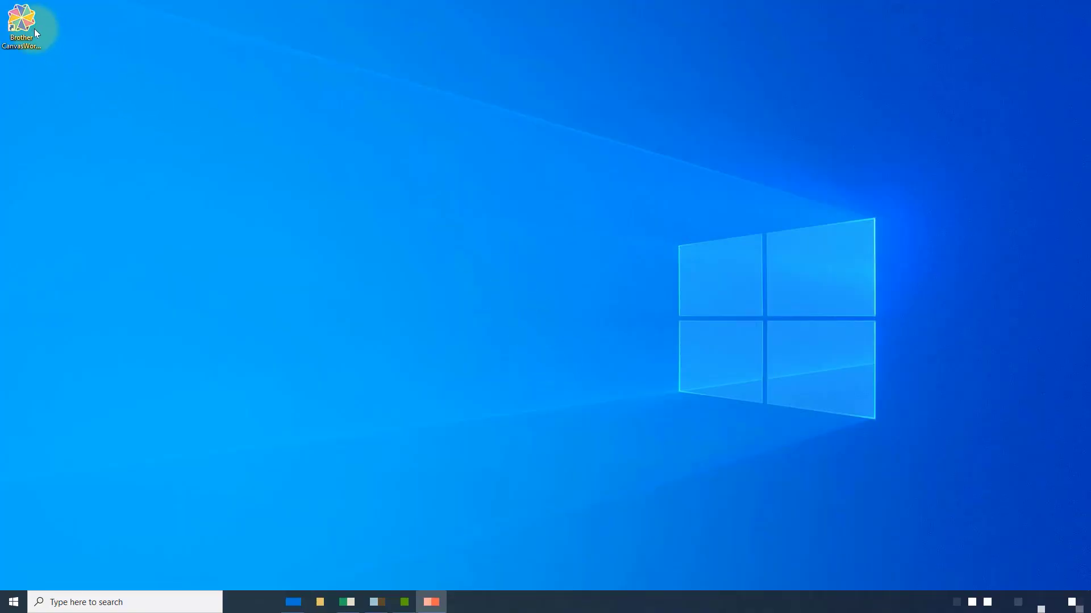
Launch CanvasWorkspace into a blank untitled project, dismissing the news notice and project gallery, with the window maximized
double_click(35, 32)
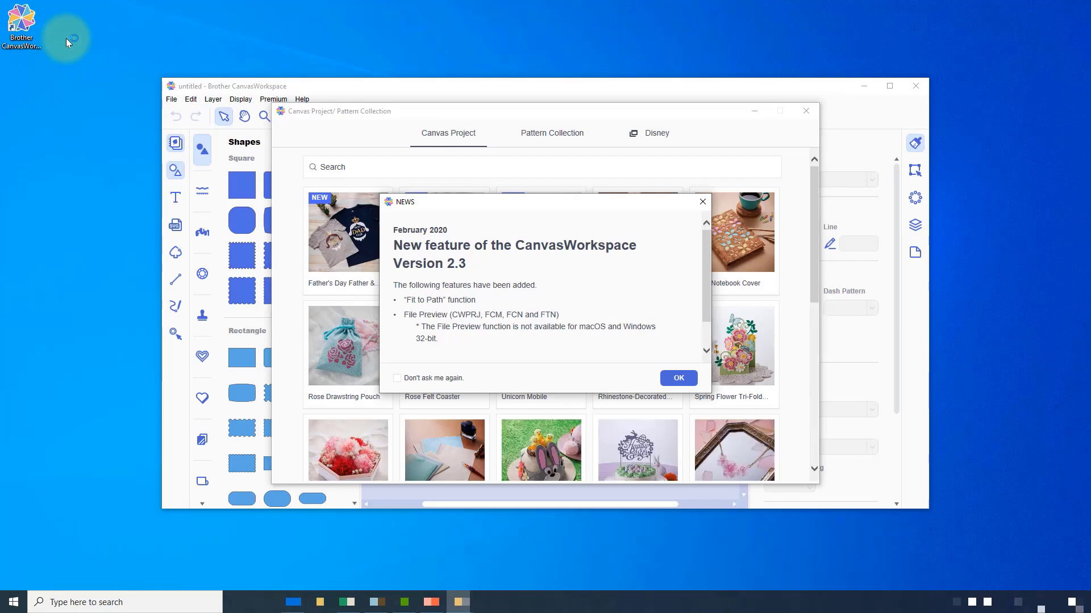
left_click(678, 377)
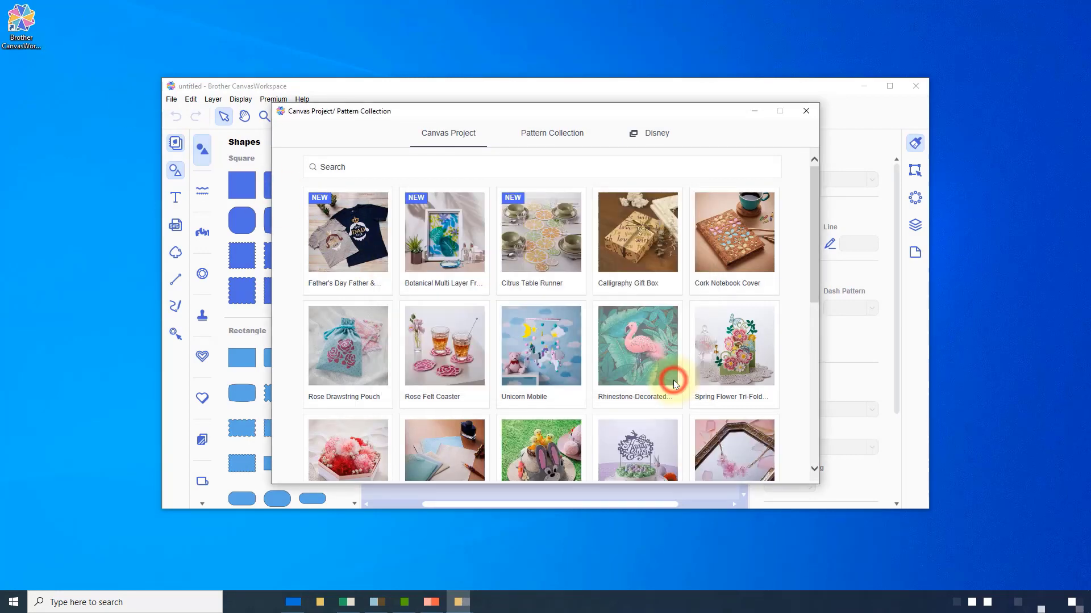
left_click(806, 111)
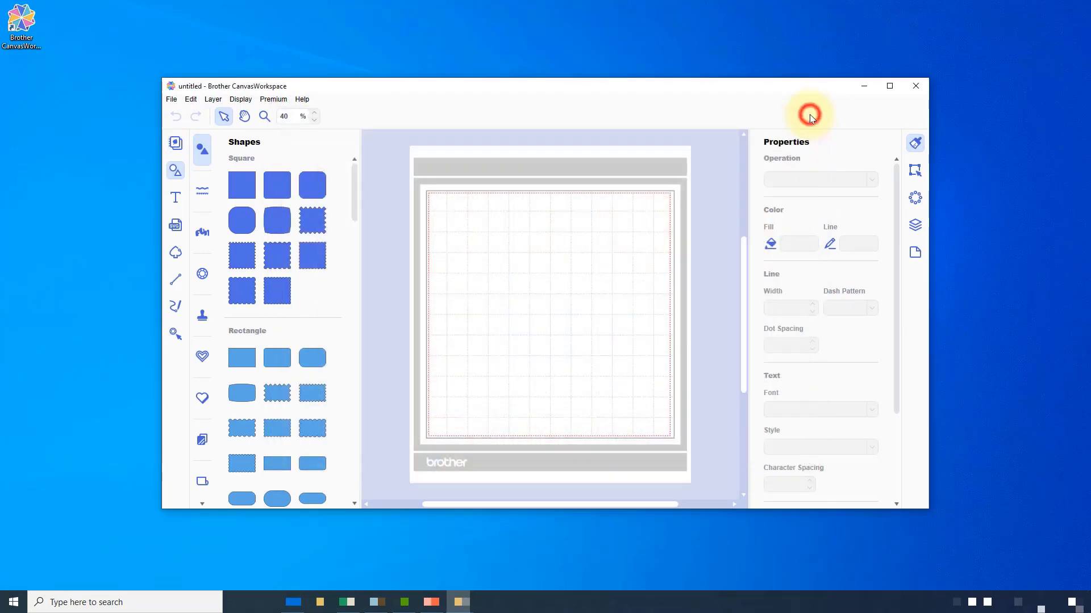
left_click(890, 90)
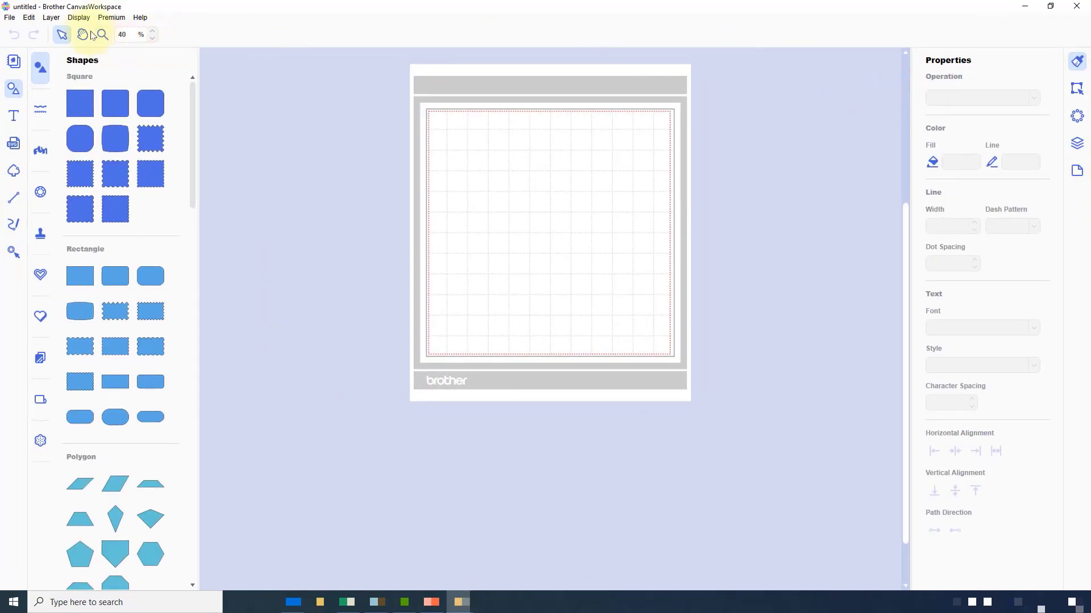
left_click(84, 18)
left_click(94, 54)
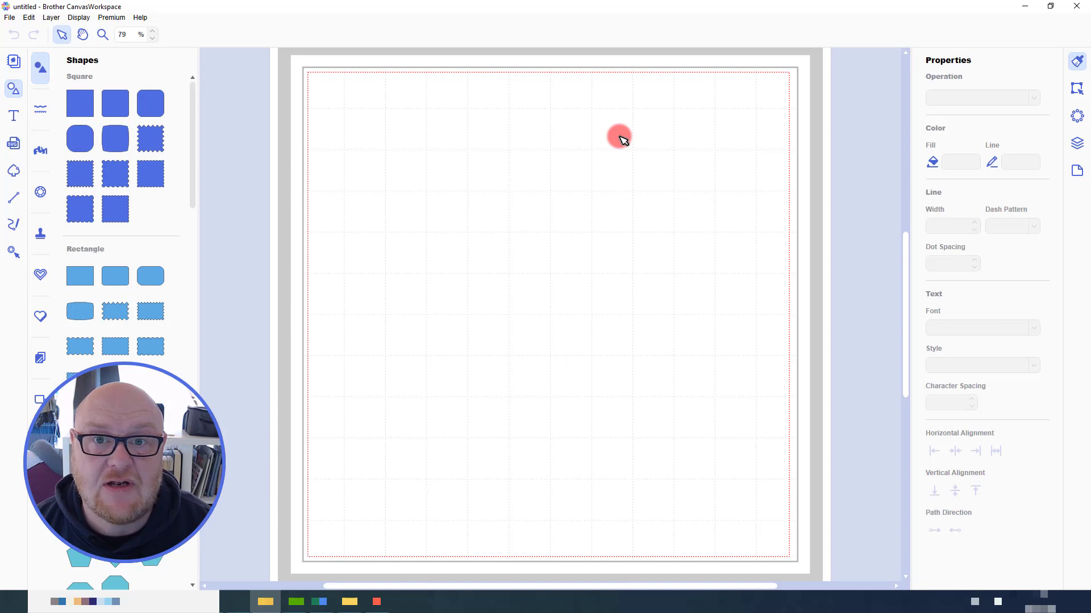
Import Spiral-Frame.svg from the computer onto the mat
left_click(16, 18)
left_click(25, 91)
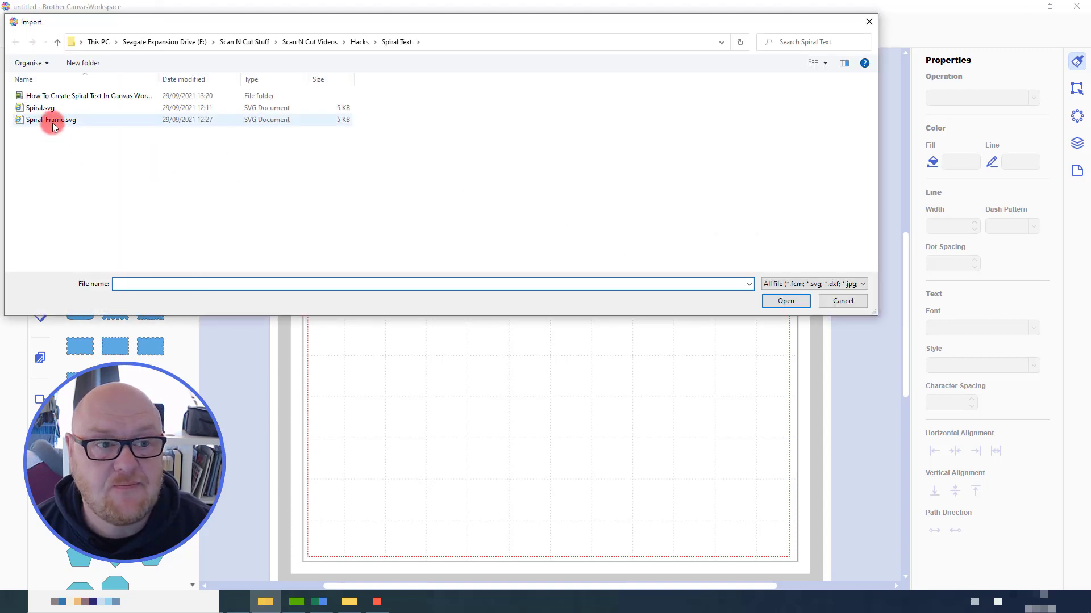
left_click(52, 130)
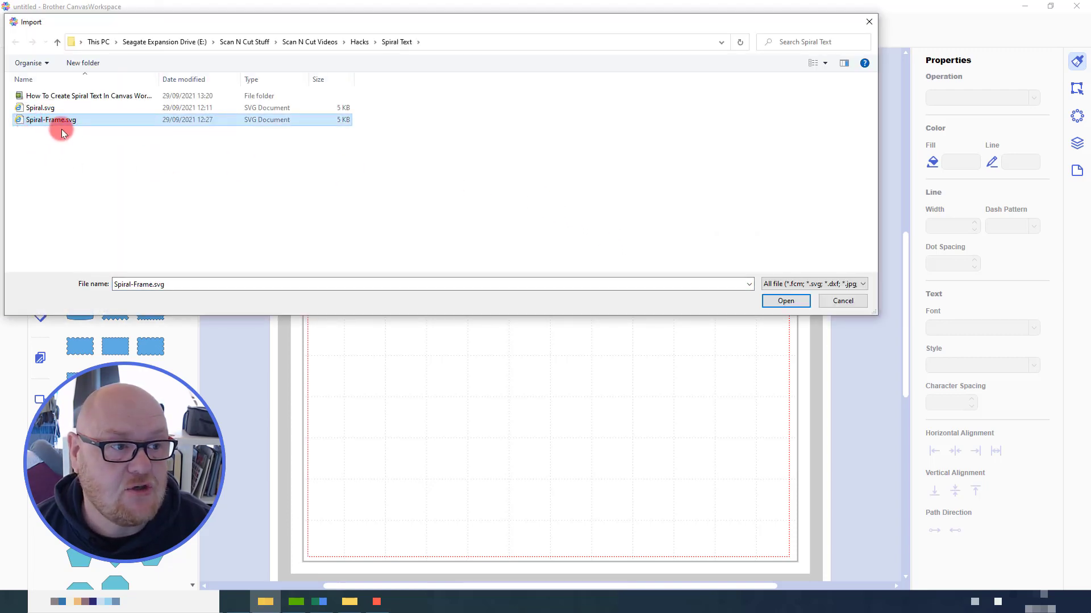
left_click(800, 300)
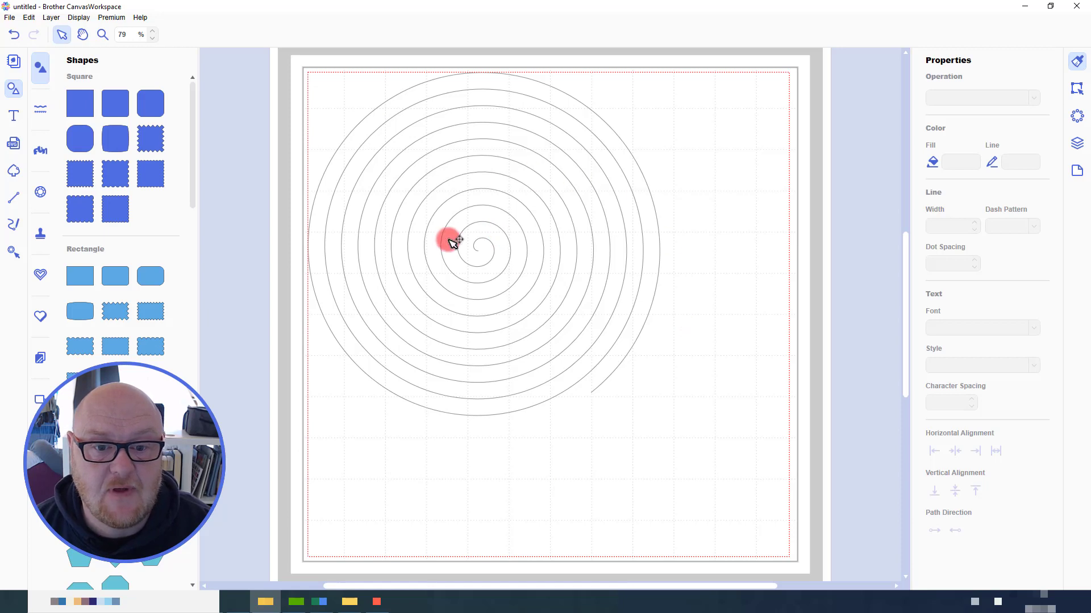
Resize the spiral to 11.00 wide and drag it to the centre of the mat
left_click(477, 243)
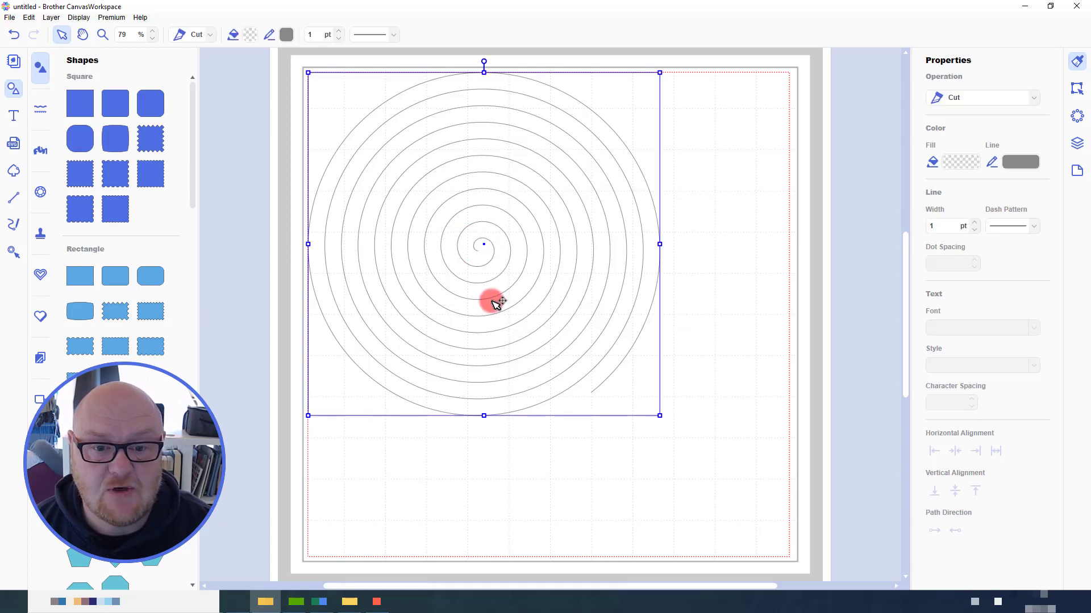
left_click(1076, 88)
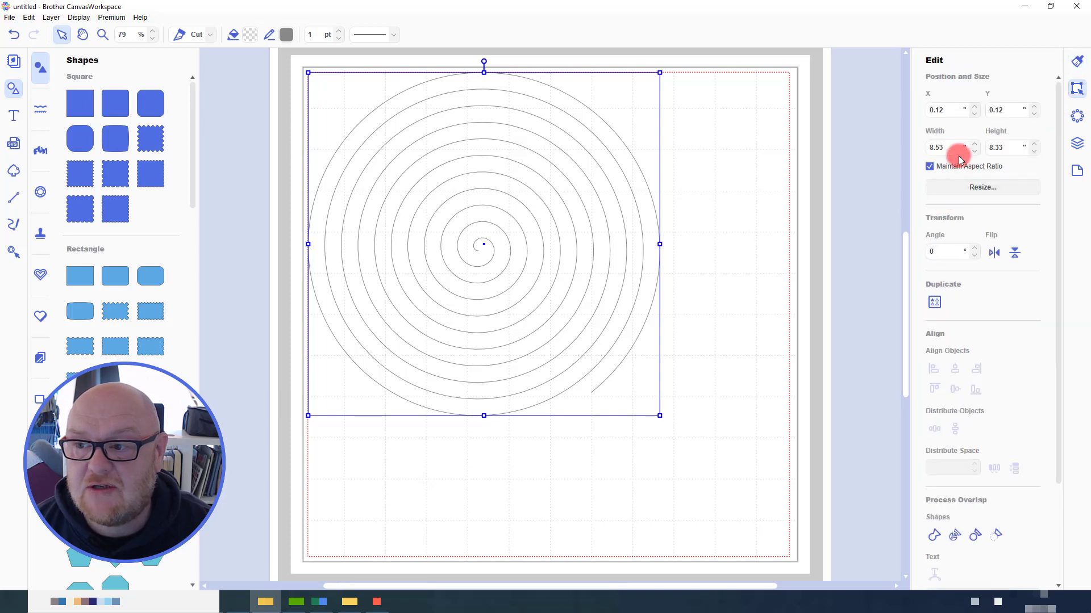
double_click(952, 147)
type("11")
left_click(891, 152)
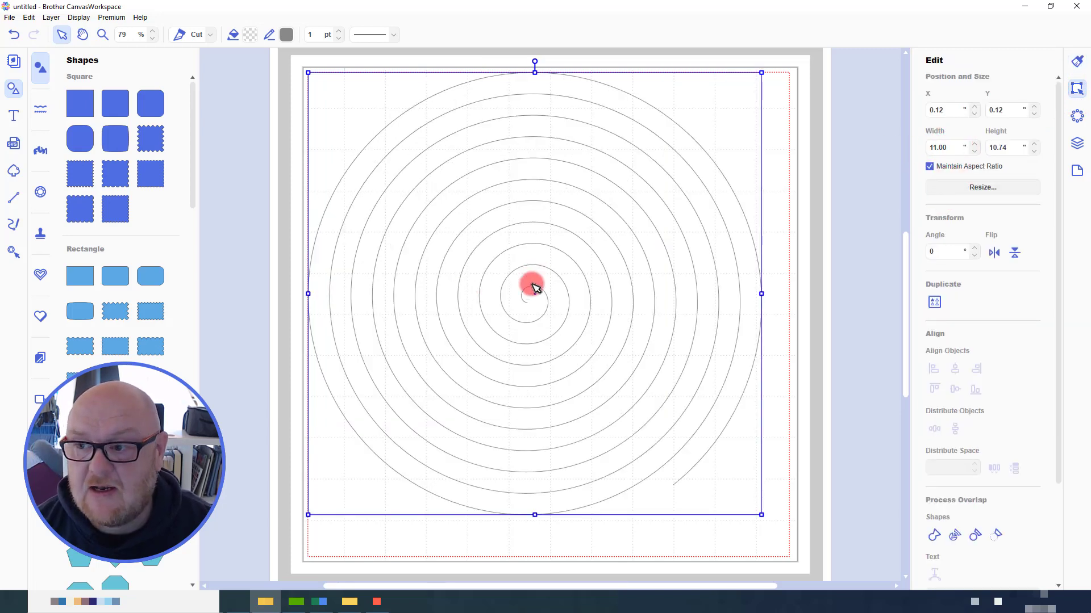
left_click_drag(536, 288, 547, 311)
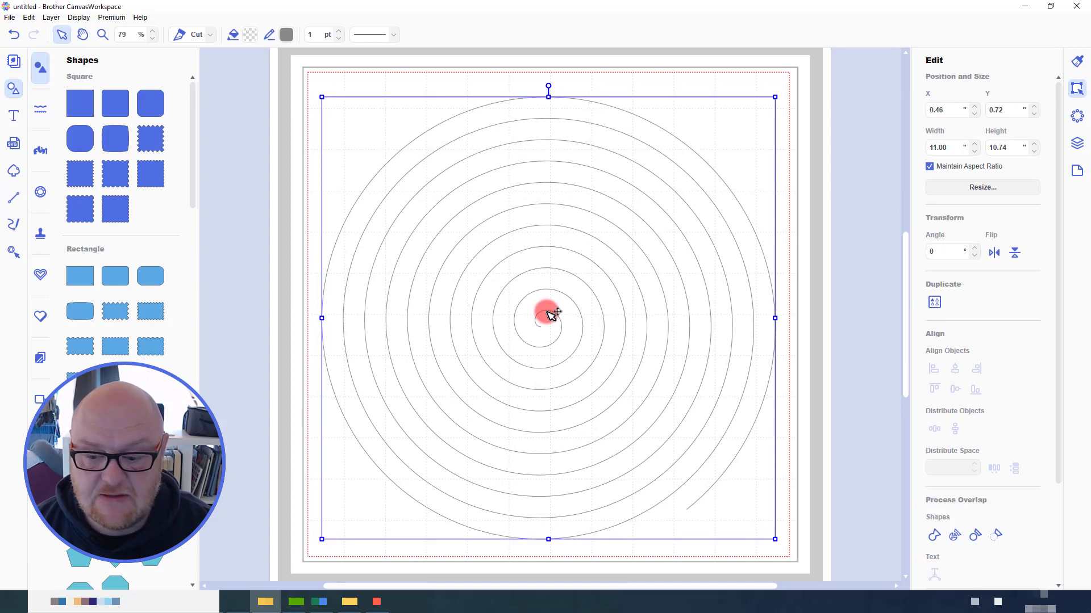
left_click_drag(551, 314, 548, 309)
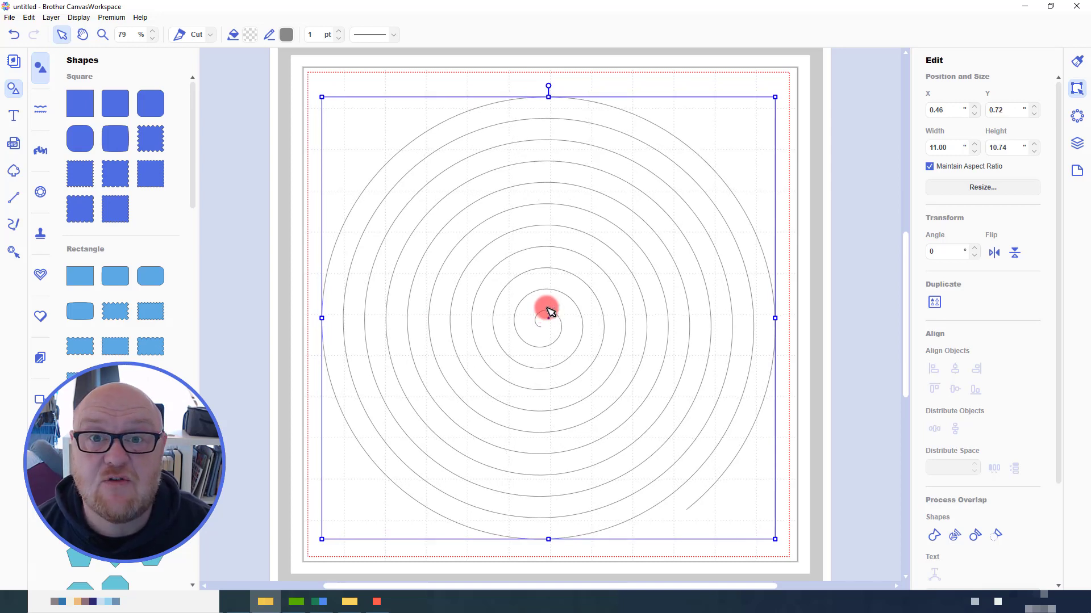
left_click(831, 136)
Add a text box at the mat's top-left and paste 'You can make spiral text in Canvas Workspace'
left_click(13, 116)
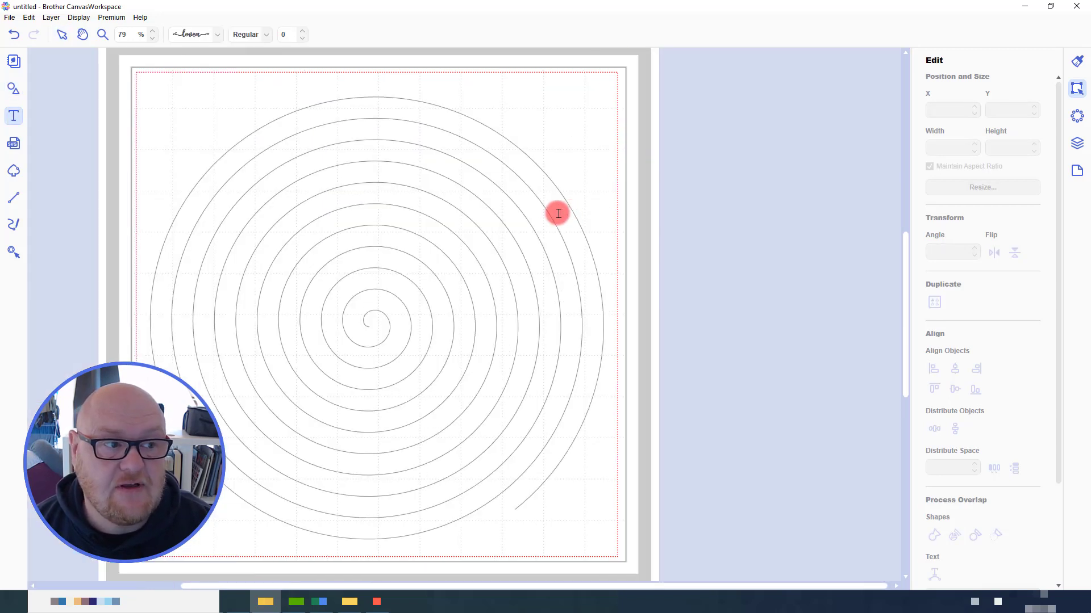
left_click(142, 78)
left_click(208, 75)
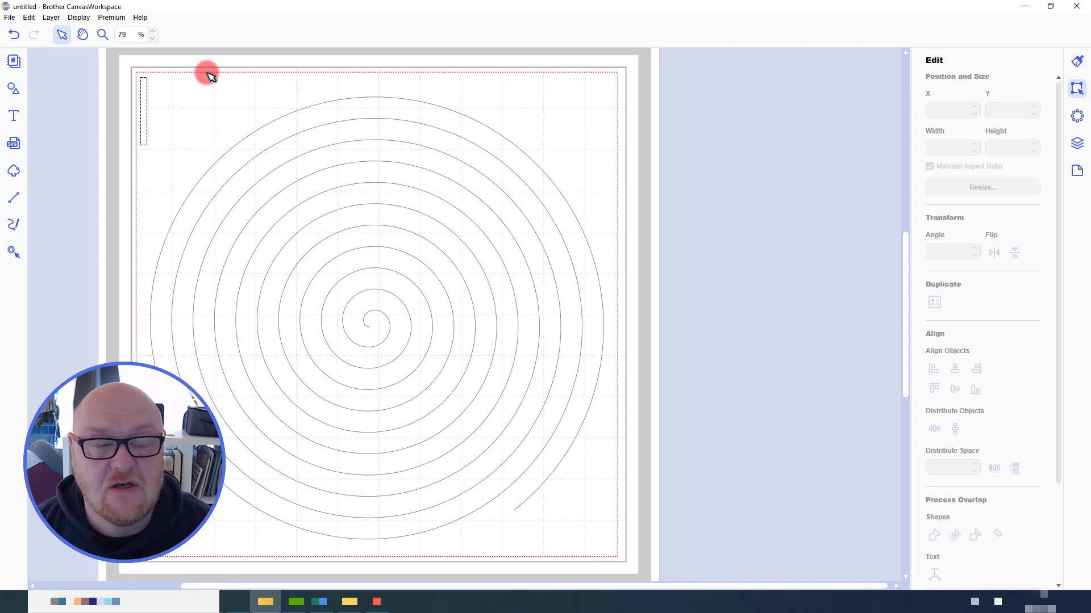
key("ctrl+v")
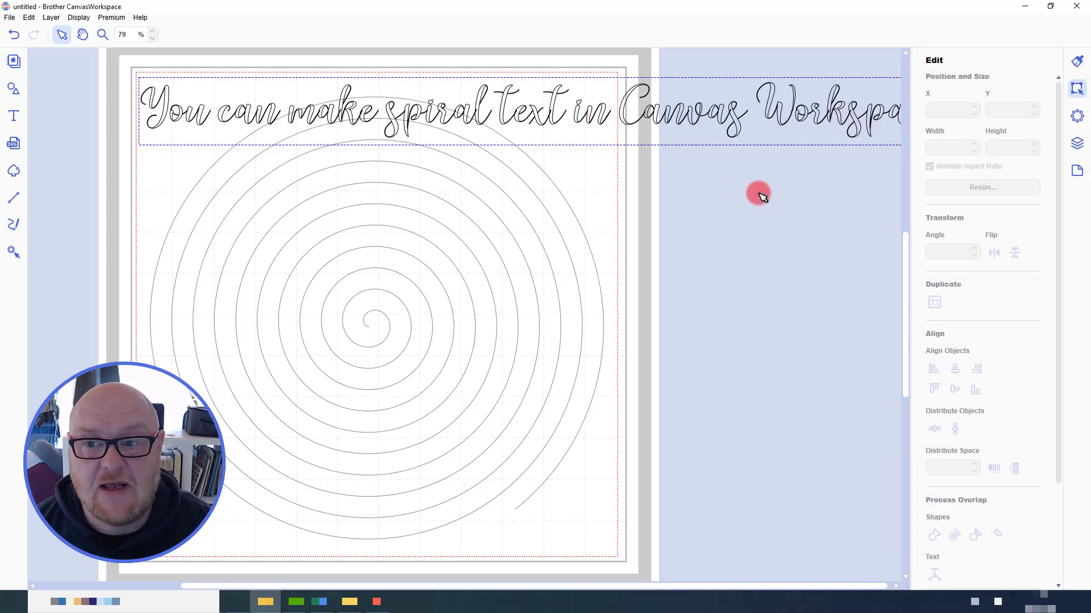
scroll(761, 196, "right", 1)
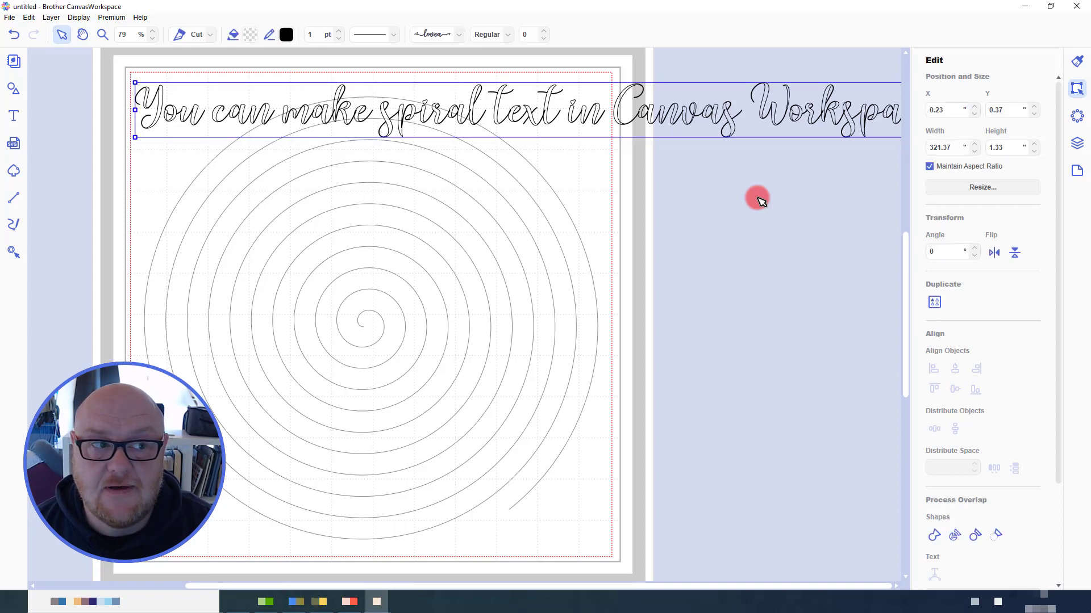
Set the sentence height to 0.5 inch and change its operation from Cut to Draw
left_click(1016, 147)
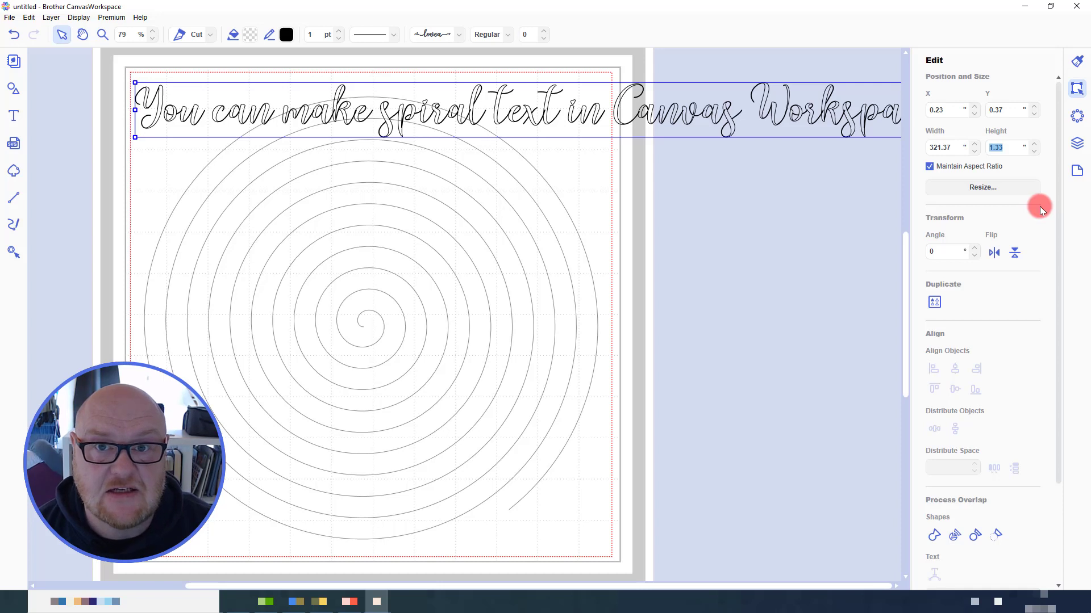
type("0.5")
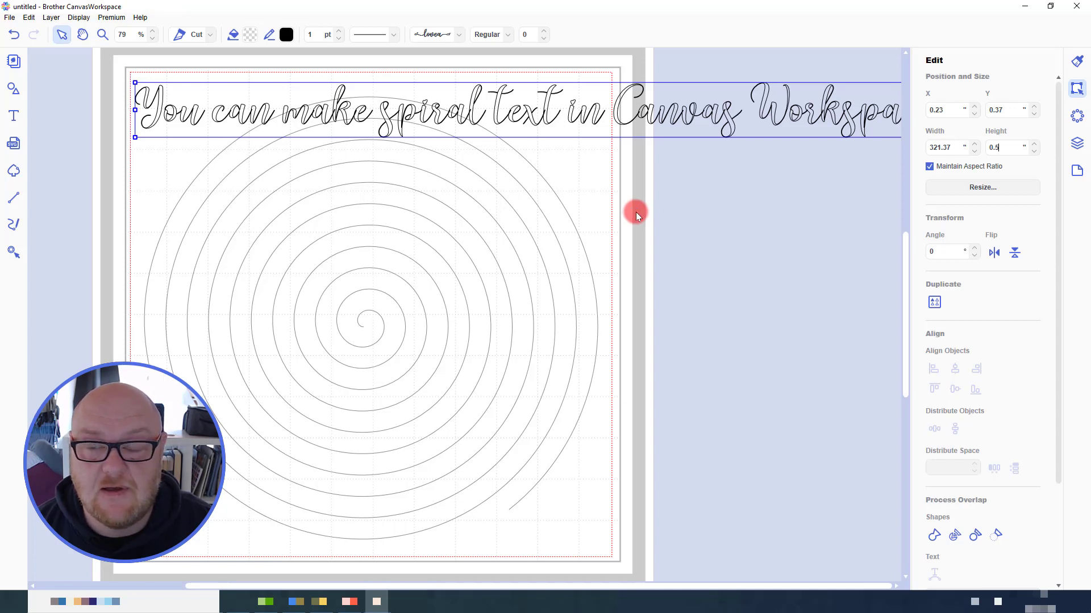
key("Return")
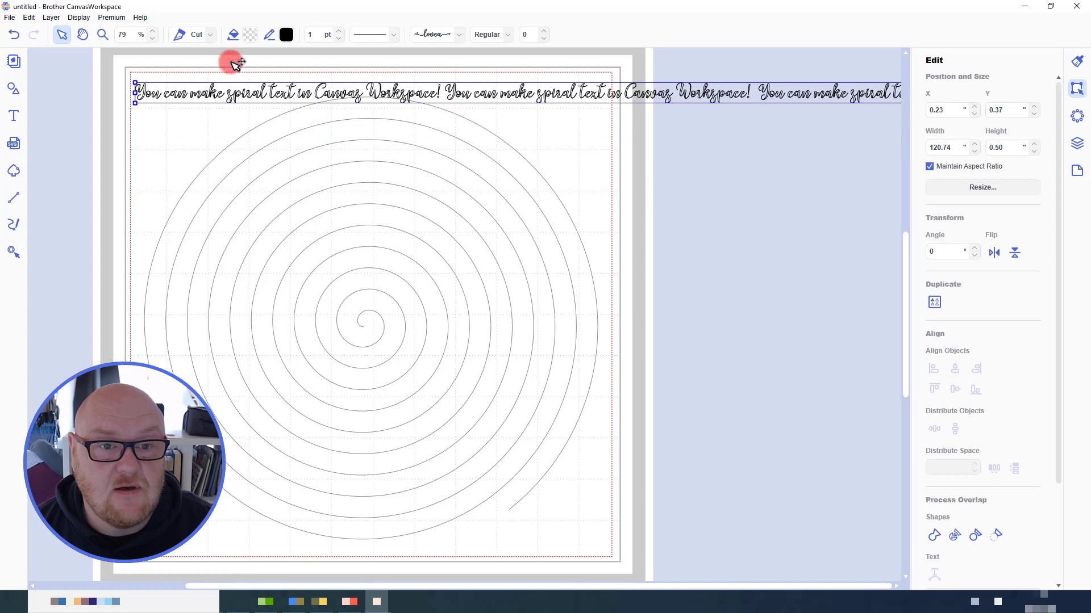
left_click(211, 35)
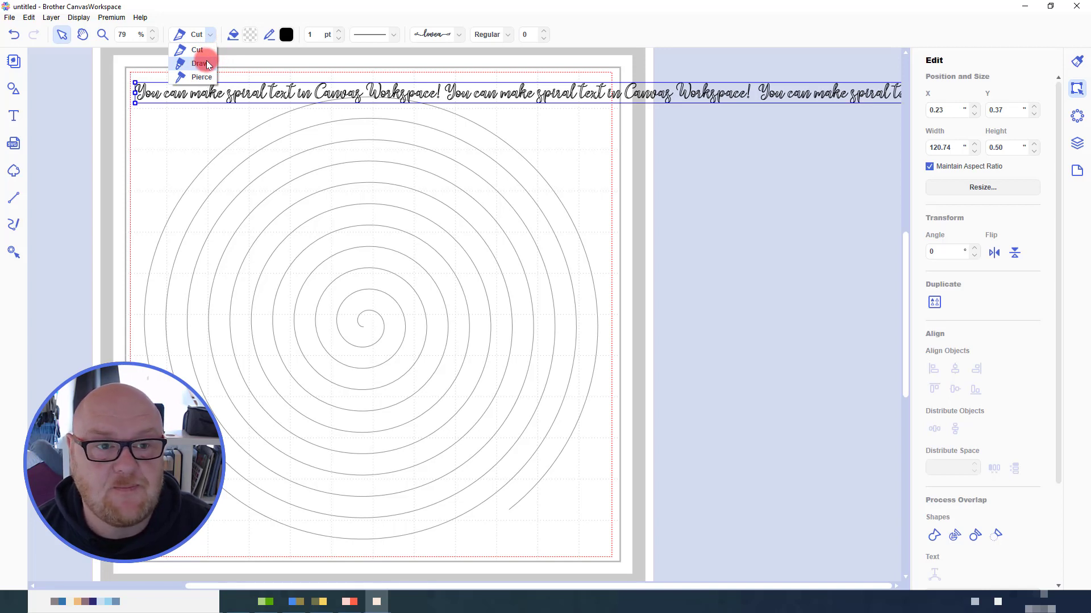
left_click(207, 65)
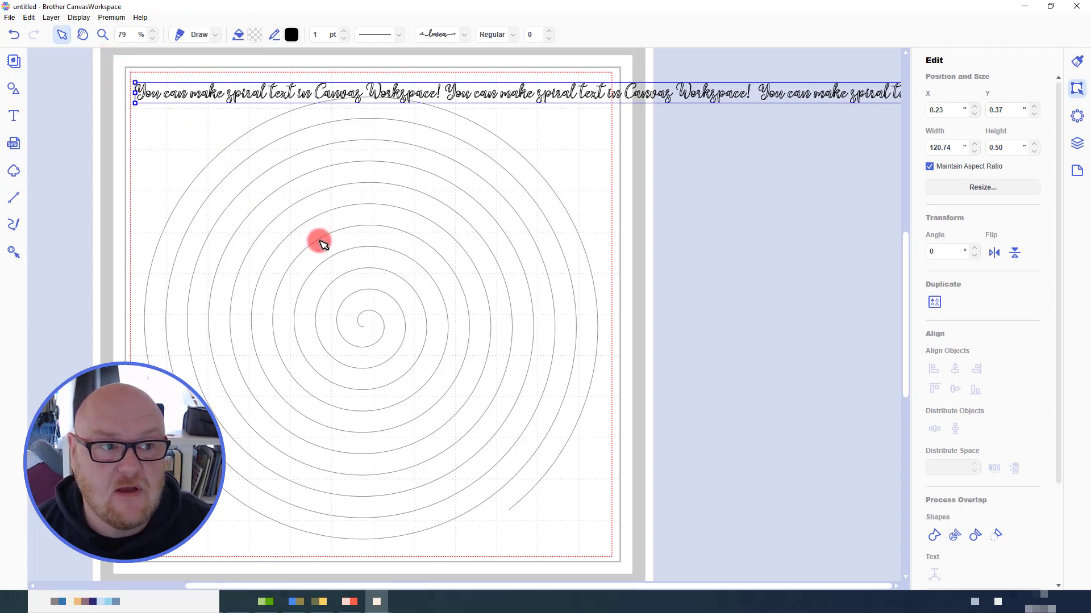
Select both the sentence and the spiral, then apply Fit to Path
left_click(334, 251)
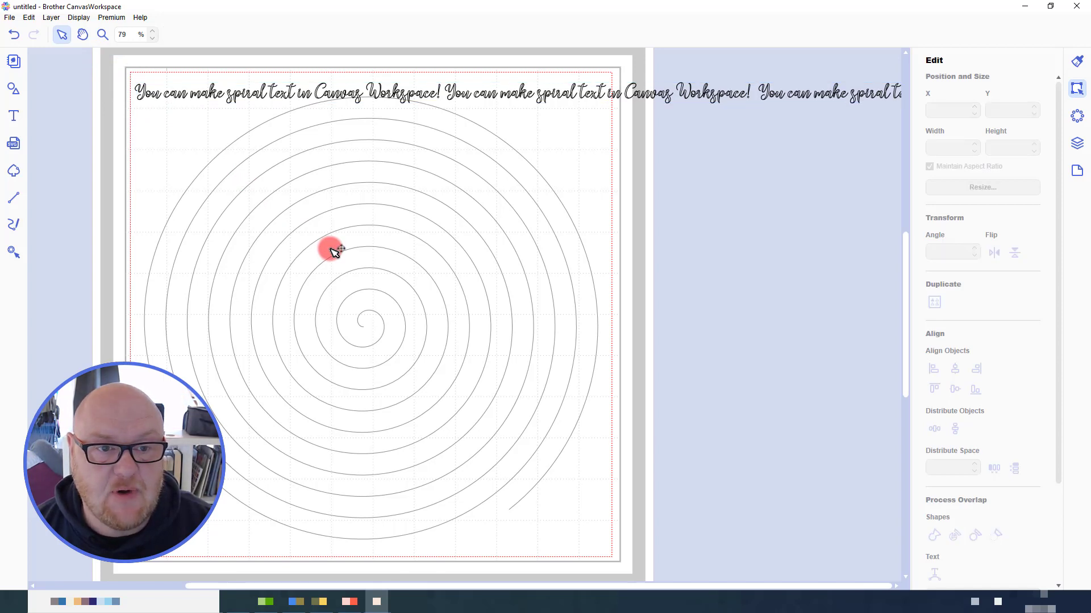
left_click_drag(112, 71, 332, 250)
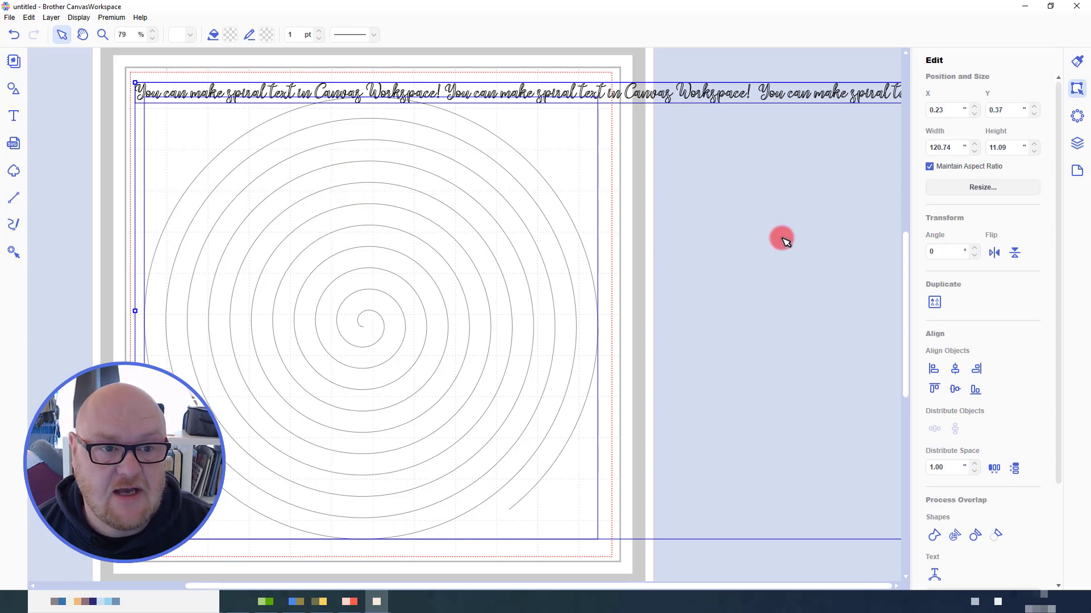
mouse_move(1056, 117)
left_mouse_down()
mouse_move(1064, 241)
mouse_move(1025, 331)
mouse_move(946, 382)
left_mouse_up()
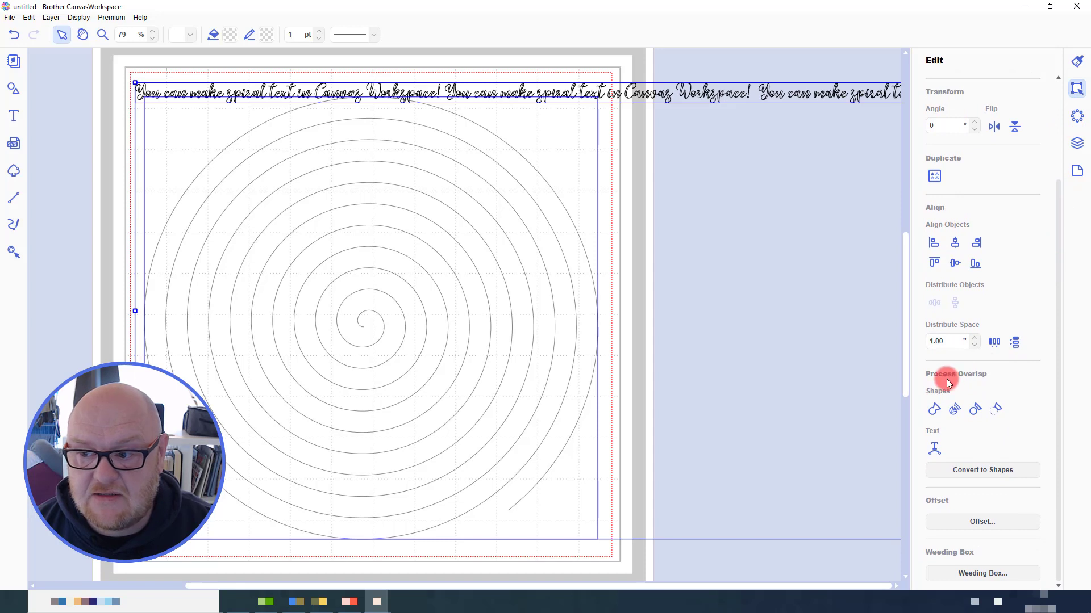
left_click(935, 449)
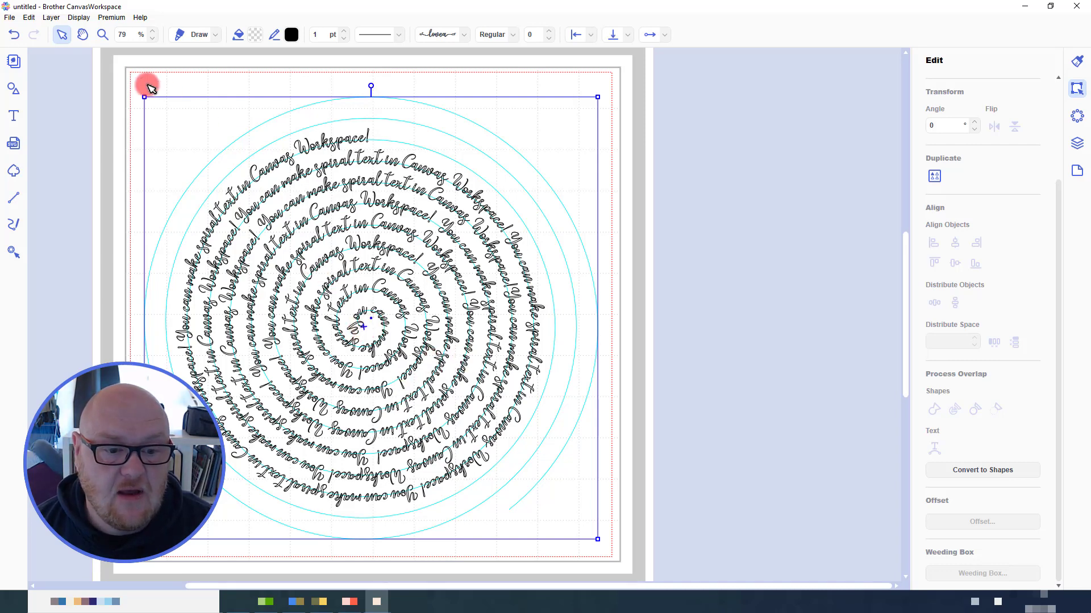
Zoom into the spiral's centre and drag the text's start point further along the inner coil
left_click(101, 35)
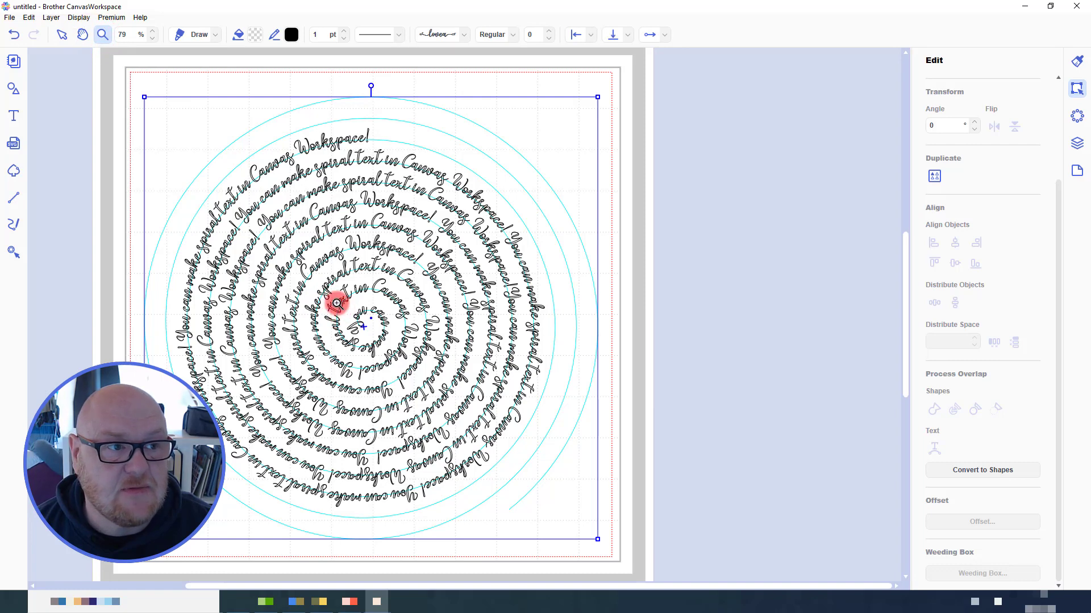
left_click_drag(392, 343, 392, 346)
left_click(61, 35)
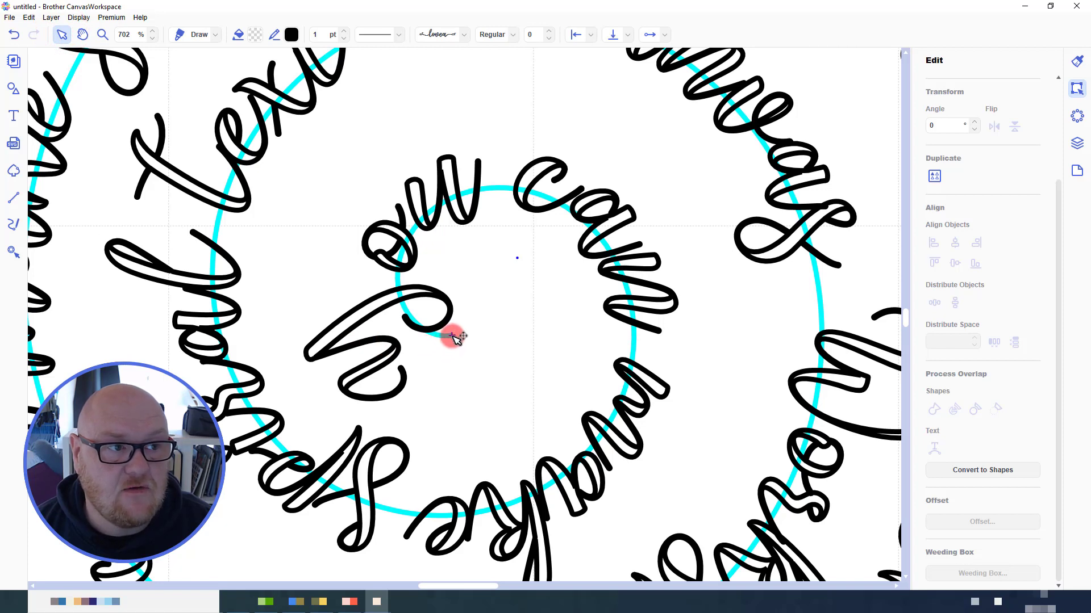
mouse_move(454, 340)
left_mouse_down()
mouse_move(436, 343)
mouse_move(453, 337)
left_mouse_up()
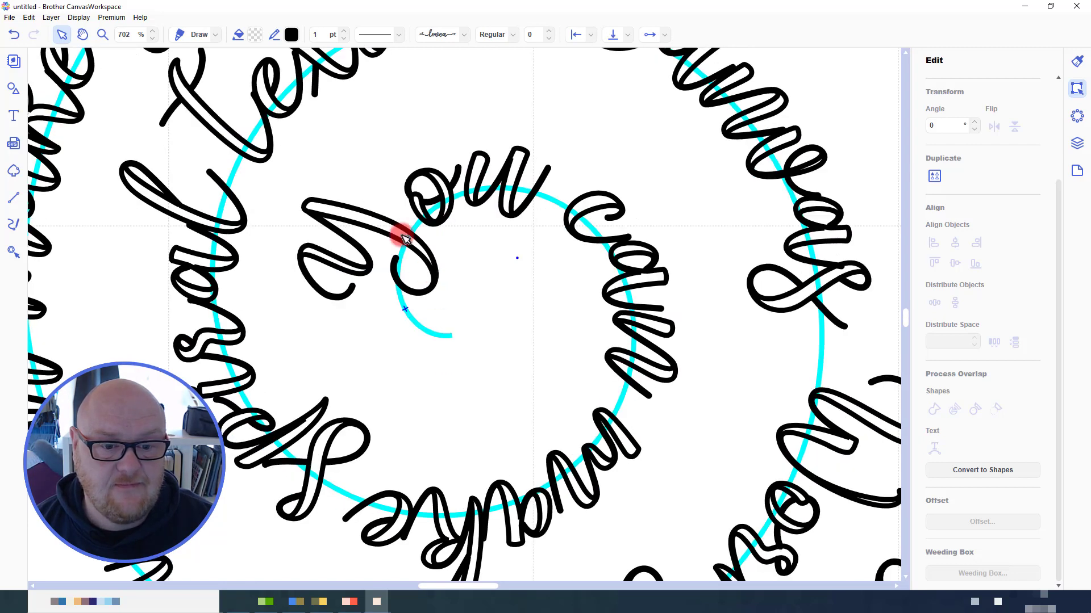
left_click(78, 17)
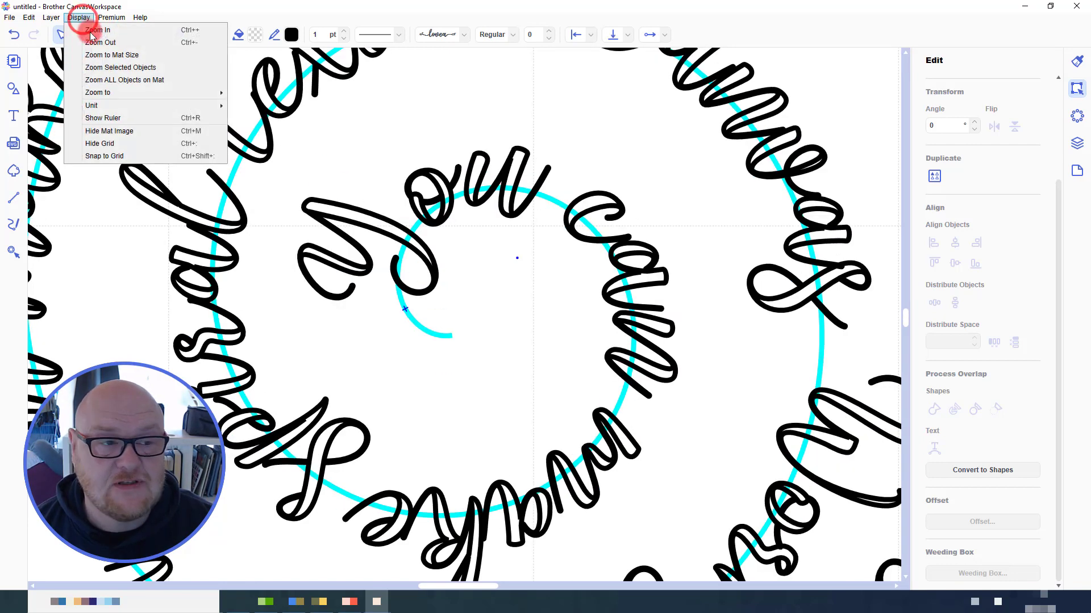
Zoom back out to the full mat and deselect the Text on Path group
left_click(102, 63)
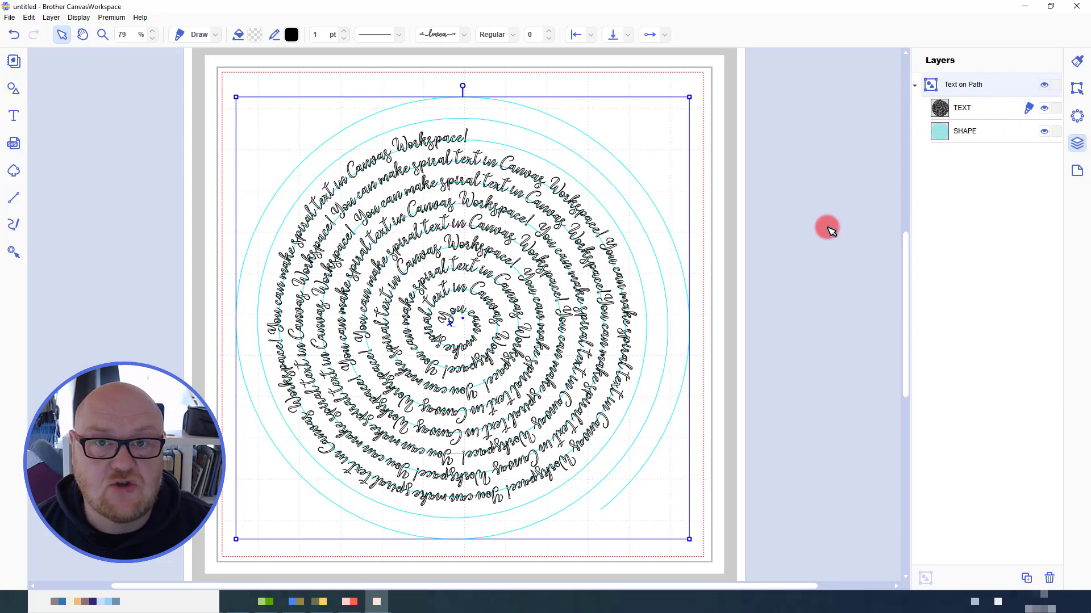
left_click(818, 233)
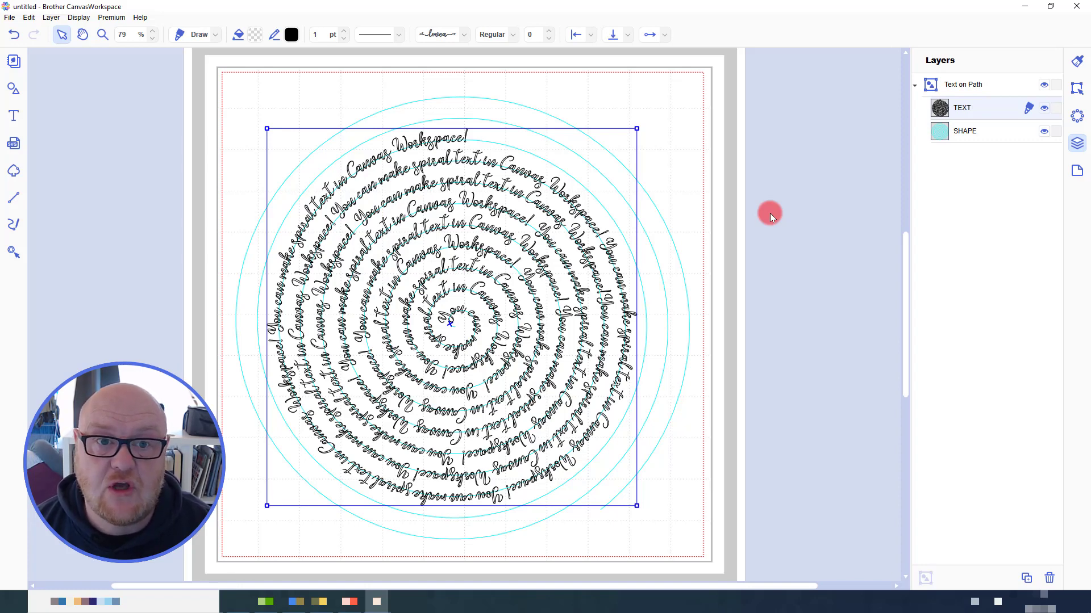
Set the text's vertical alignment on the path to Middle
left_click(629, 37)
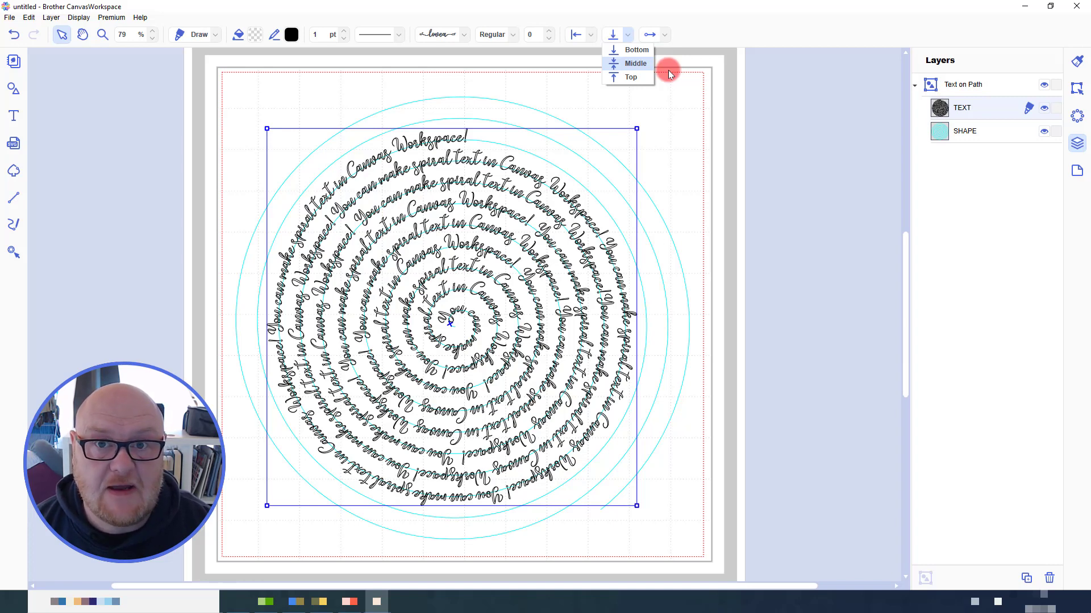
key("Return")
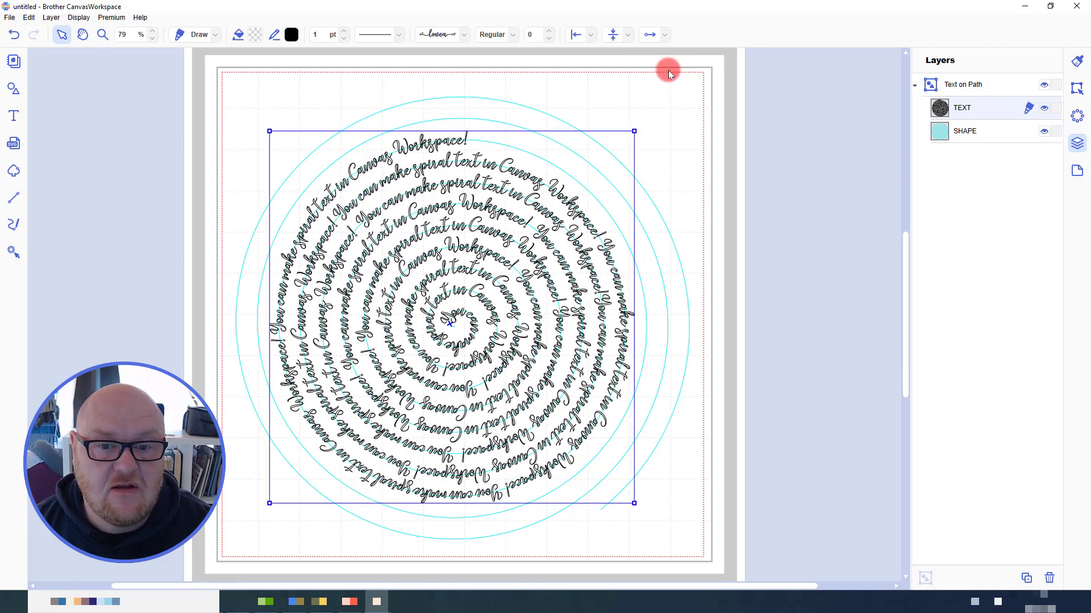